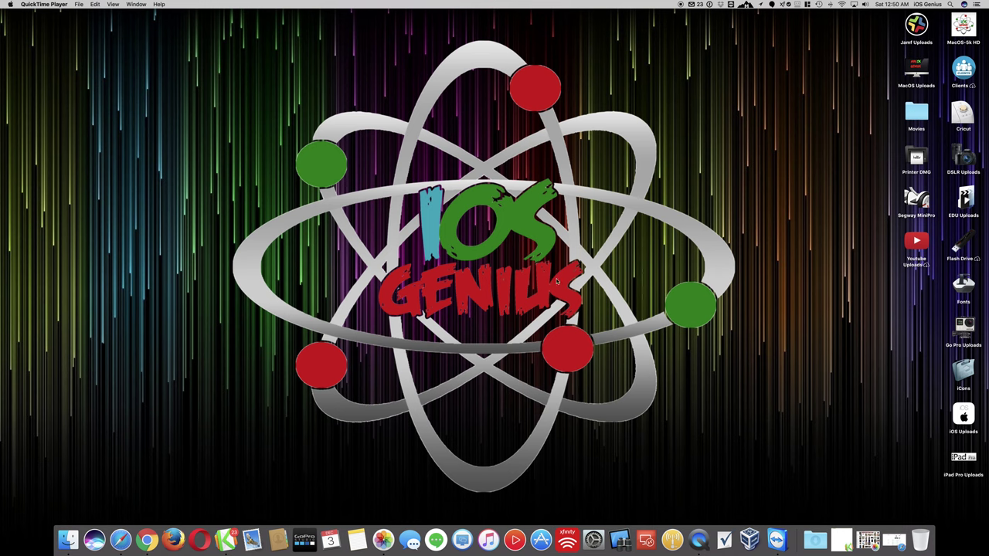
Step: Restore the minimized Safari window and reload the Segway miniPRO specifications page
{"action": "left_click", "coordinate": [894, 541]}
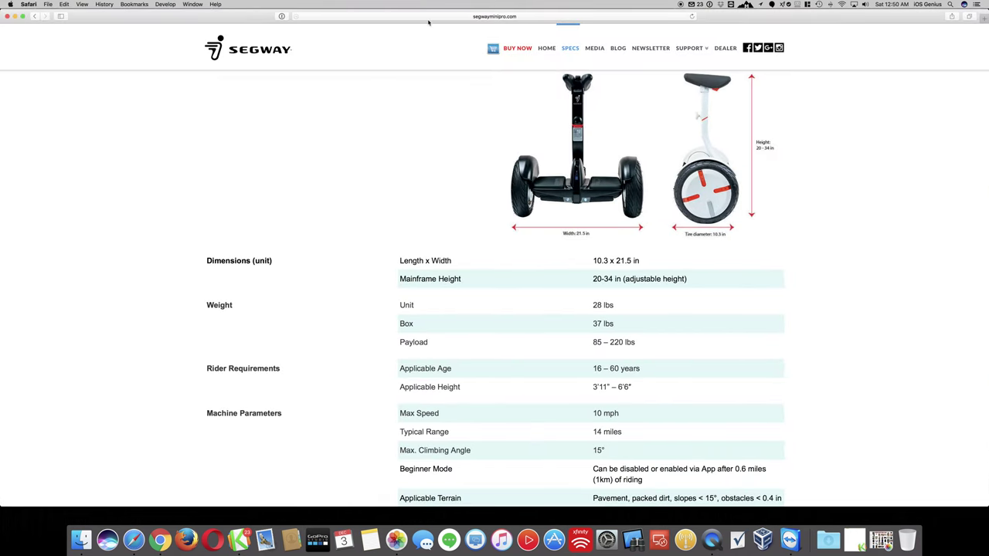
{"action": "left_click", "coordinate": [428, 17]}
{"action": "left_click", "coordinate": [428, 16]}
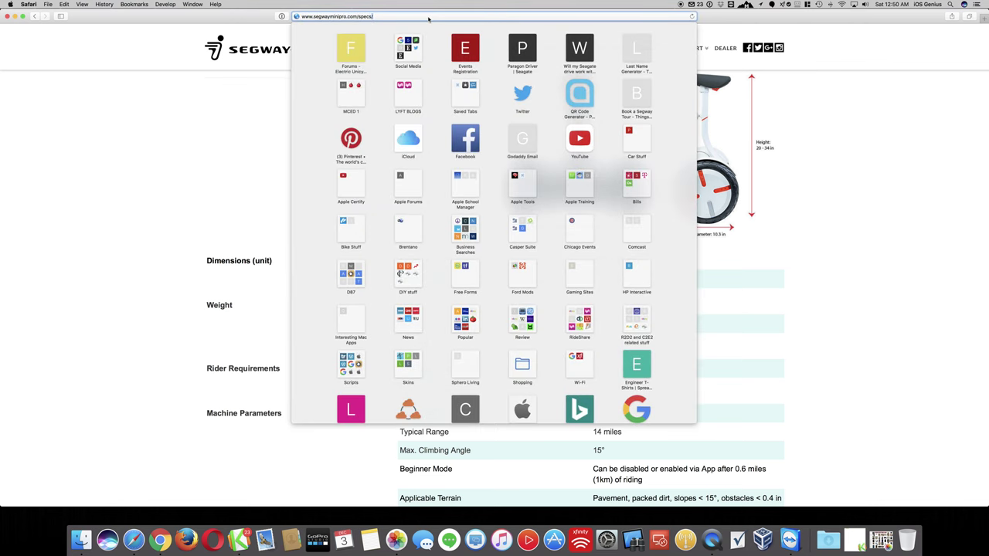
{"action": "left_click", "coordinate": [254, 147]}
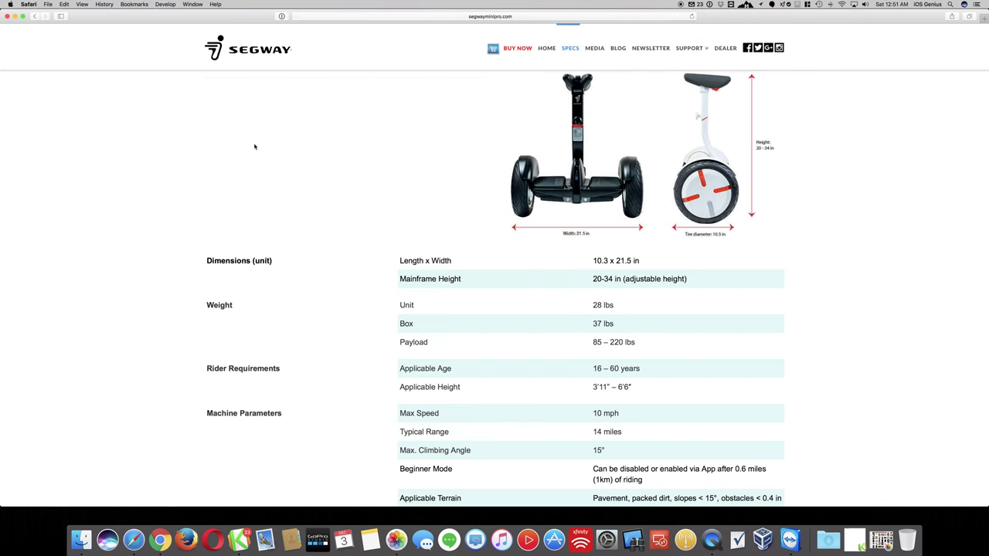
{"action": "left_click", "coordinate": [576, 47]}
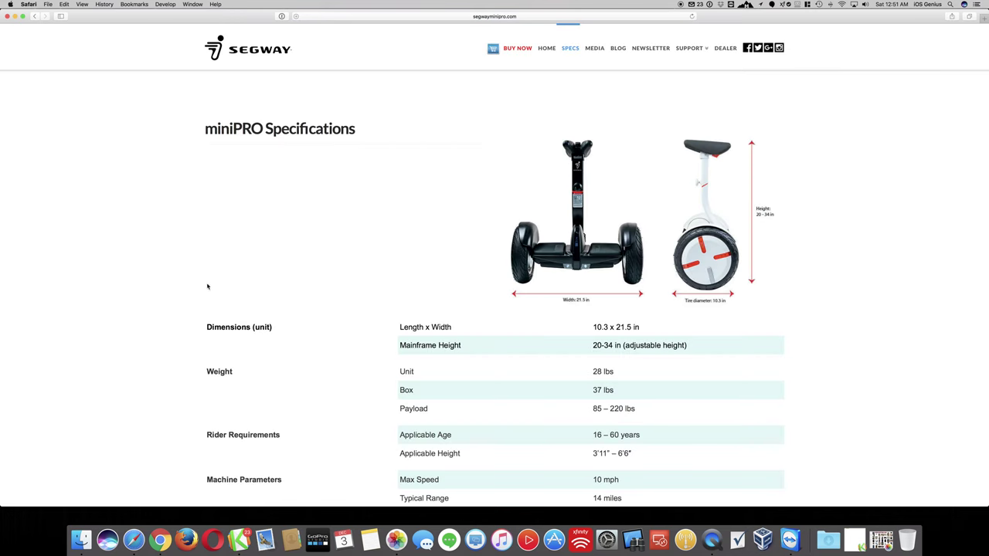
{"action": "scroll", "coordinate": [177, 368], "scroll_direction": "down", "scroll_amount": 2}
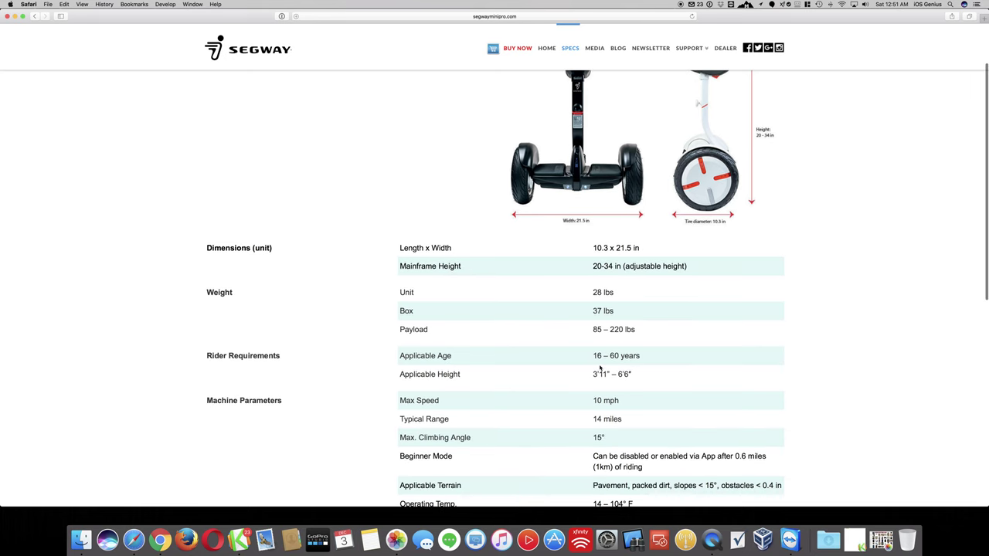
{"action": "scroll", "coordinate": [695, 286], "scroll_direction": "up", "scroll_amount": 2}
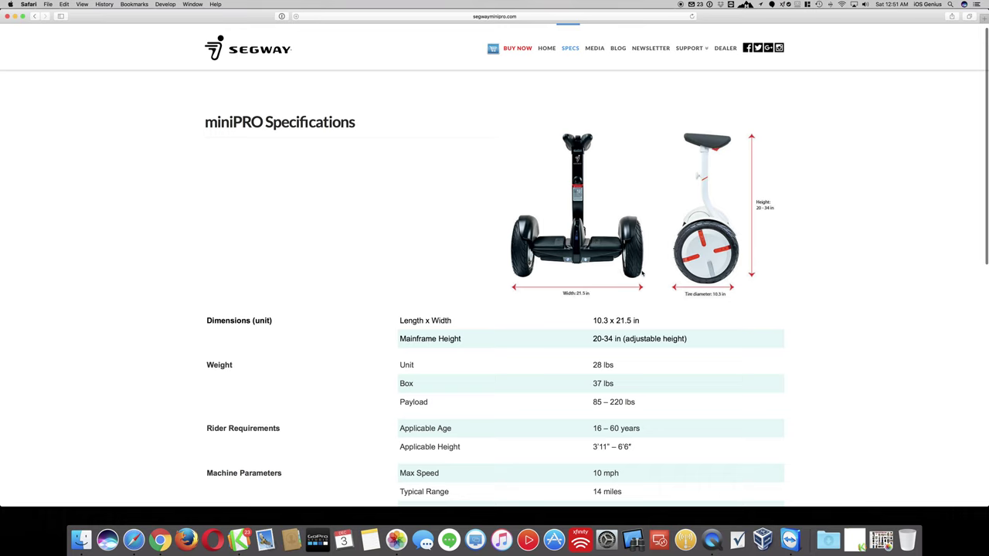
Step: Highlight the Max Speed 10 mph and Typical Range 14 miles values in the specs table
{"action": "key", "text": "XF86AudioRaiseVolume"}
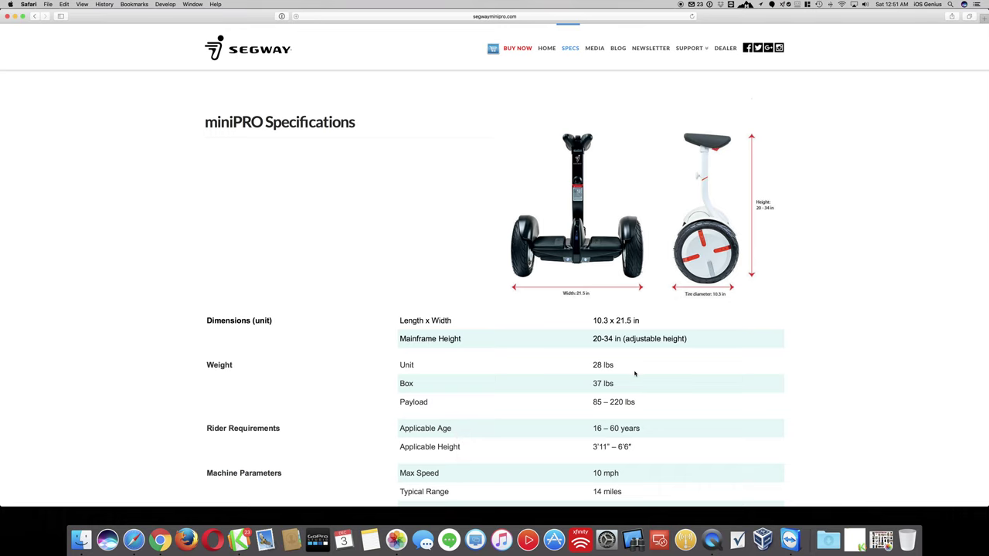
{"action": "scroll", "coordinate": [635, 374], "scroll_direction": "down", "scroll_amount": 3}
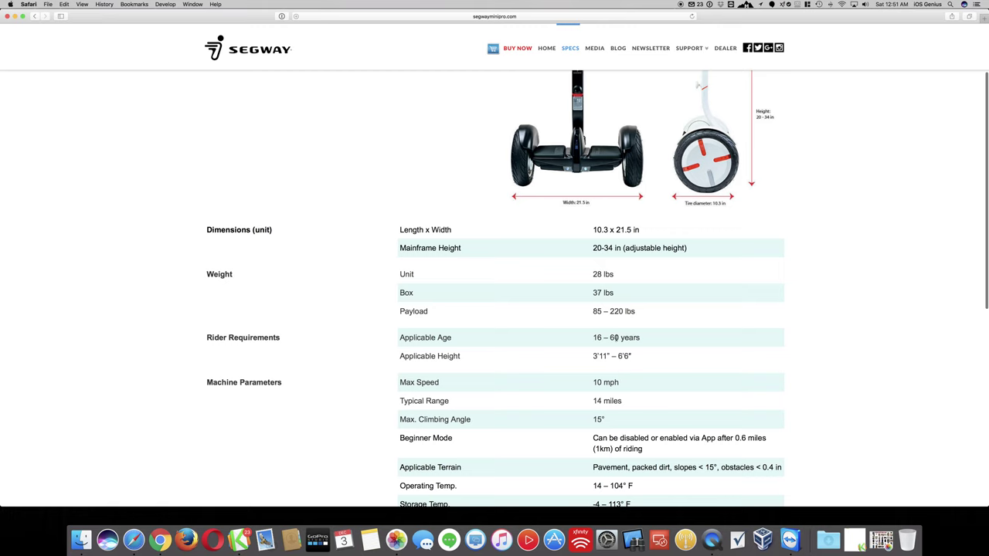
{"action": "triple_click", "coordinate": [592, 386]}
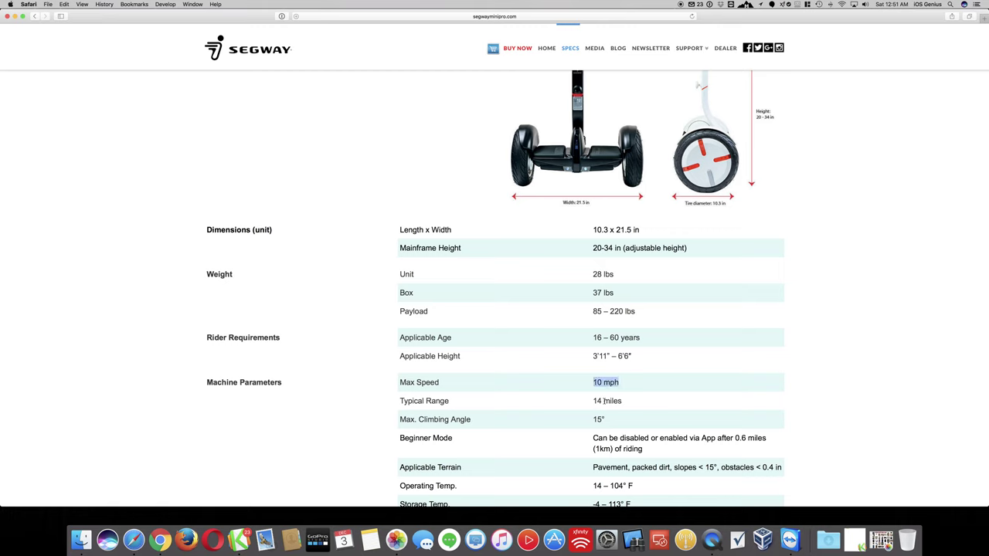
{"action": "left_click", "coordinate": [623, 401]}
{"action": "triple_click", "coordinate": [594, 401]}
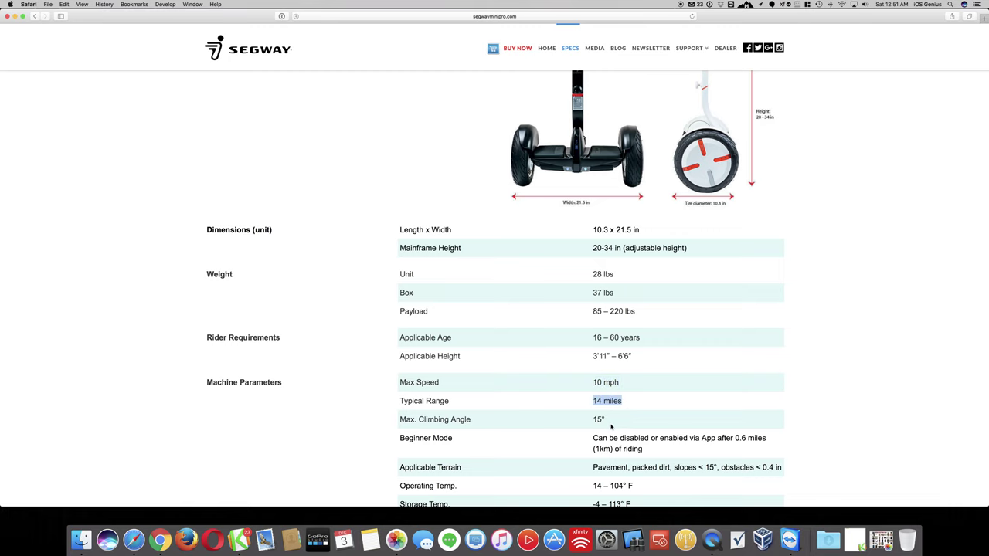
{"action": "scroll", "coordinate": [612, 427], "scroll_direction": "down", "scroll_amount": 2}
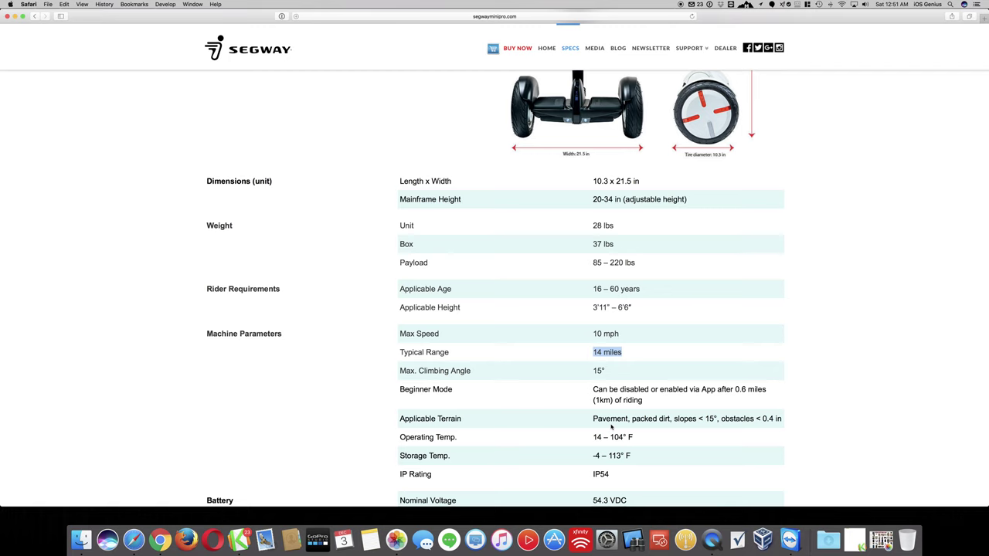
{"action": "scroll", "coordinate": [611, 426], "scroll_direction": "down", "scroll_amount": 8}
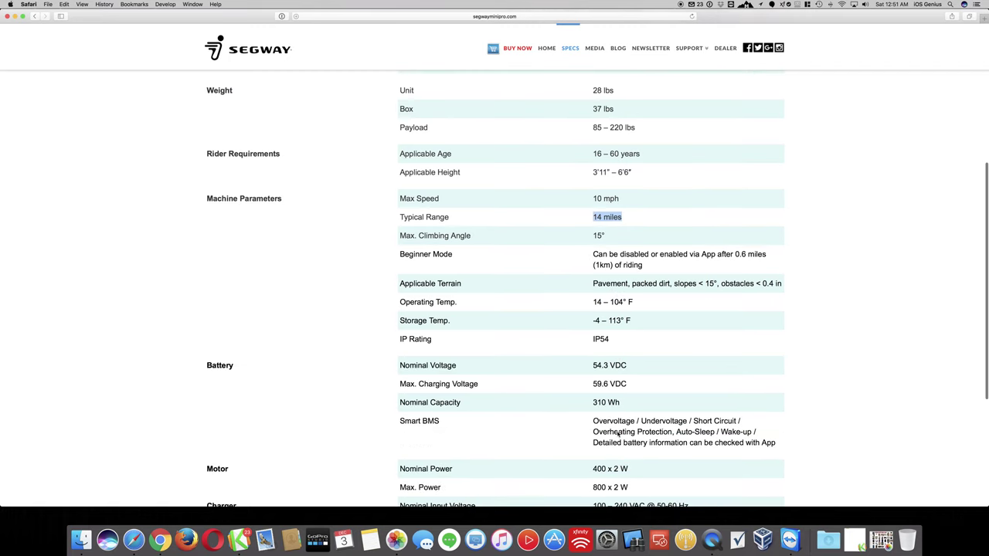
{"action": "scroll", "coordinate": [616, 432], "scroll_direction": "down", "scroll_amount": 2}
{"action": "scroll", "coordinate": [617, 433], "scroll_direction": "up", "scroll_amount": 10}
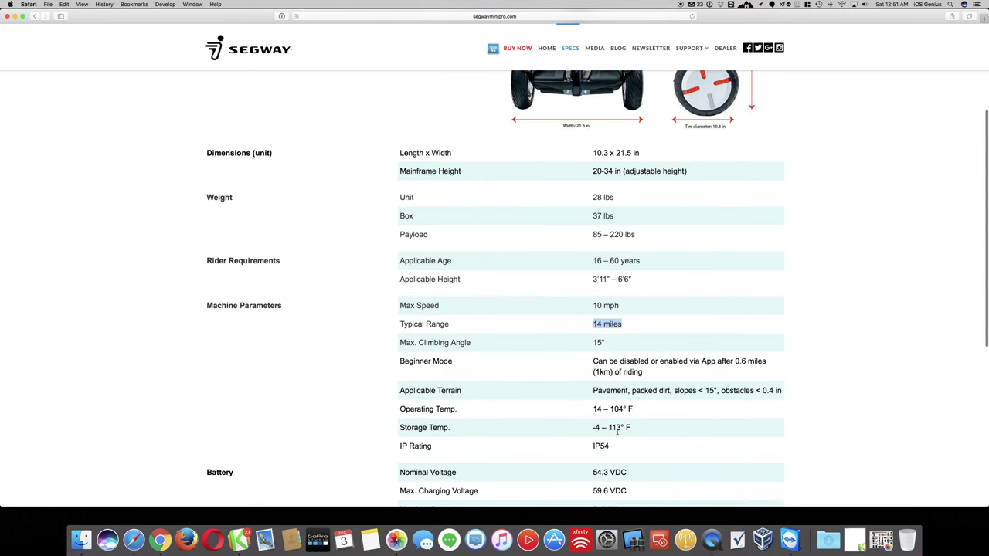
{"action": "scroll", "coordinate": [618, 433], "scroll_direction": "up", "scroll_amount": 1}
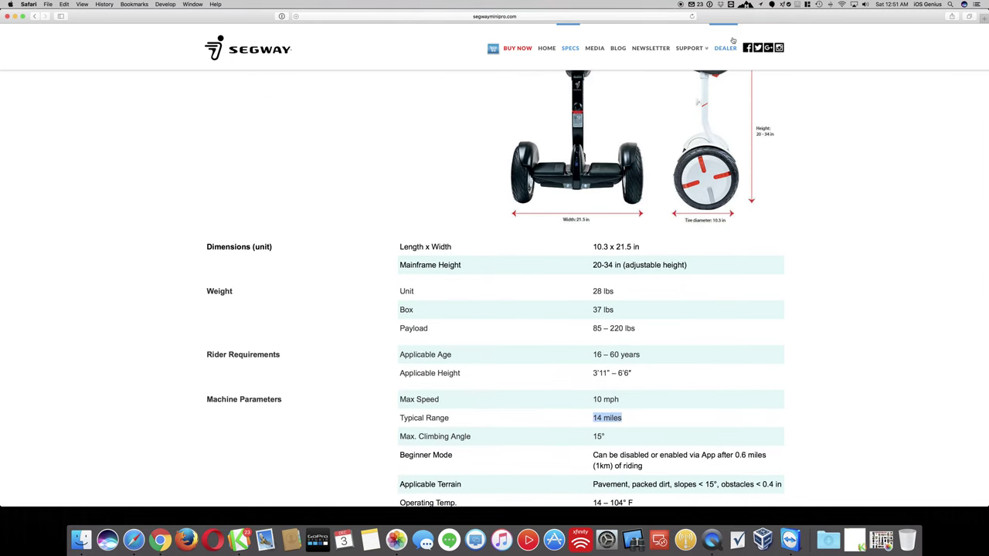
Step: Load iosgenius.com's YouTube channel in a new tab, then minimize both Safari windows
{"action": "left_click", "coordinate": [680, 51]}
{"action": "key", "text": "super+t"}
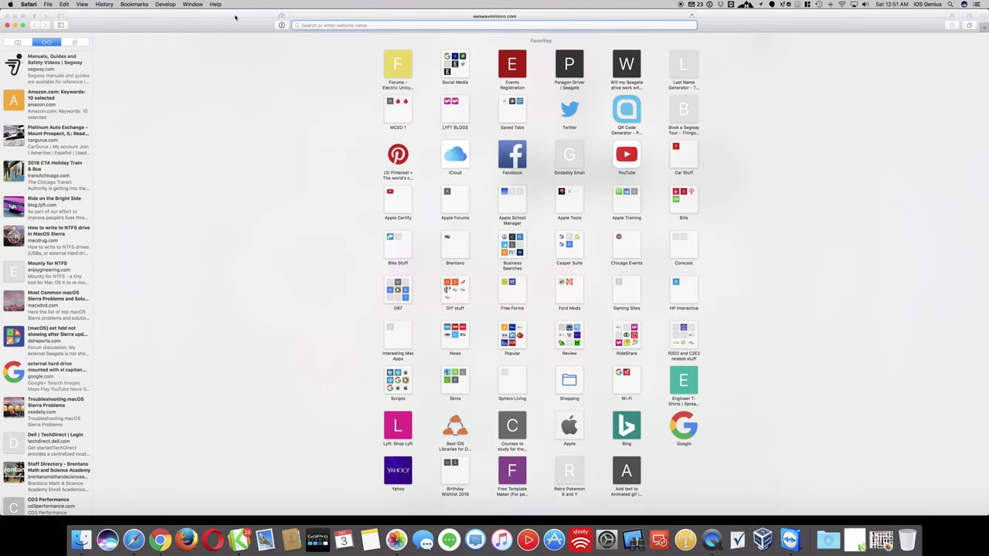
{"action": "type", "text": "iosgenius.co"}
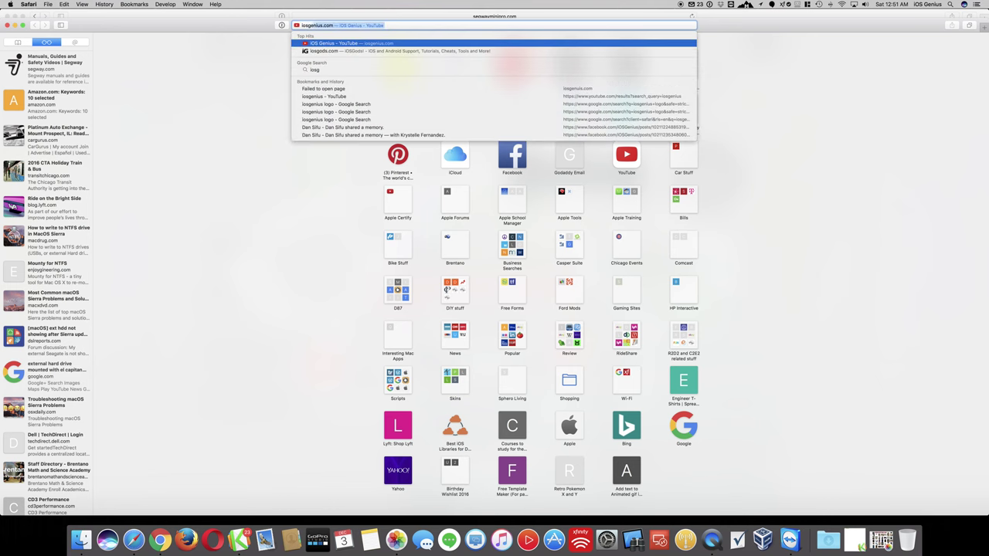
{"action": "type", "text": "m"}
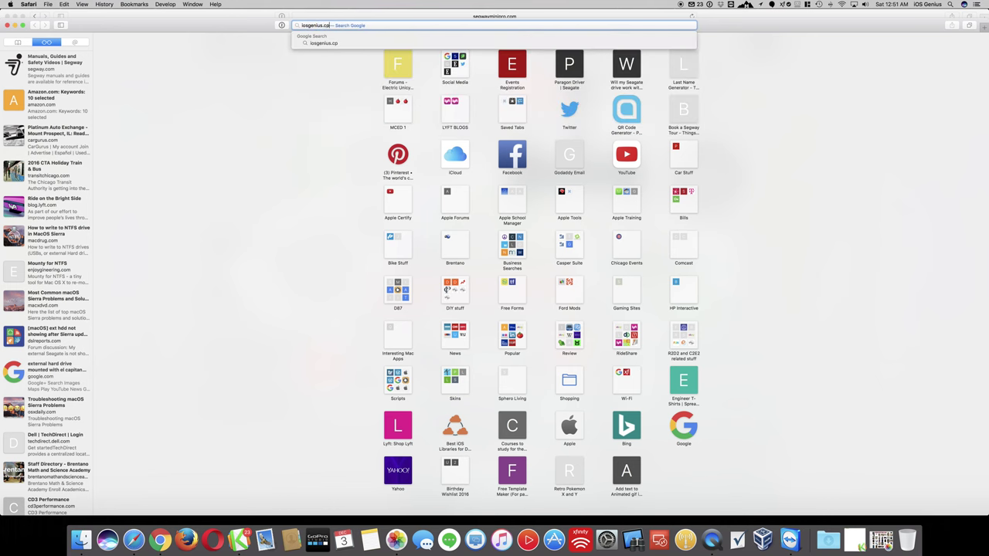
{"action": "key", "text": "BackSpace"}
{"action": "type", "text": "m"}
{"action": "key", "text": "Return"}
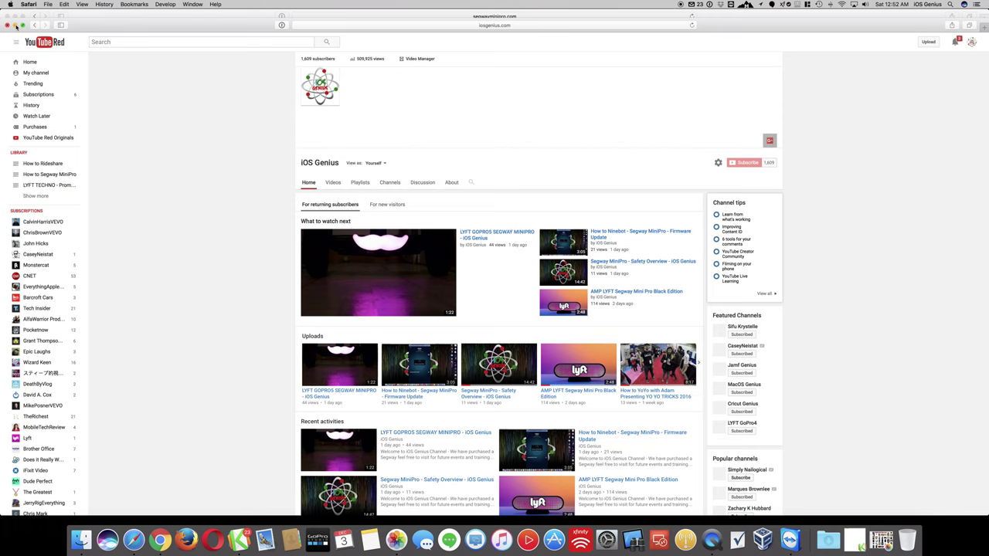
{"action": "left_click", "coordinate": [14, 26]}
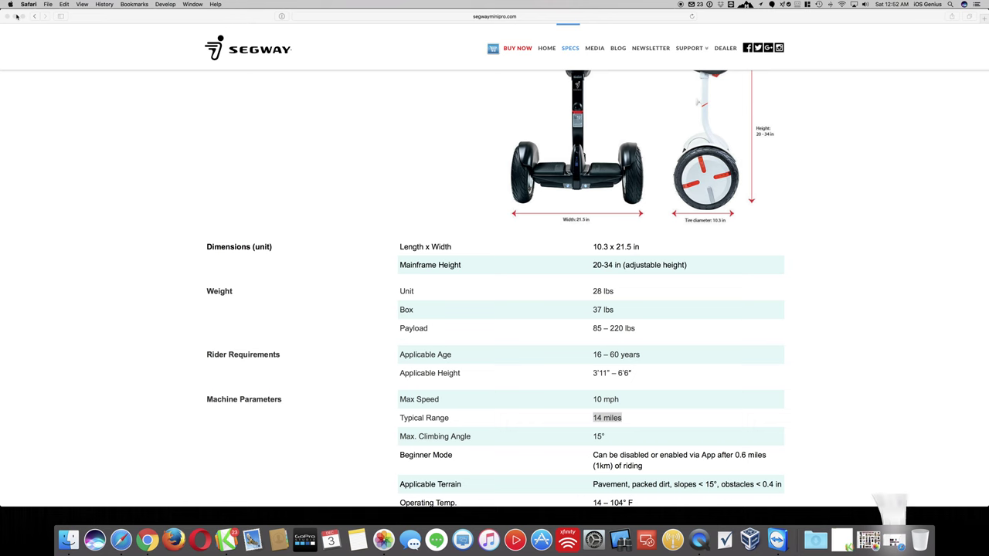
{"action": "left_click", "coordinate": [15, 16]}
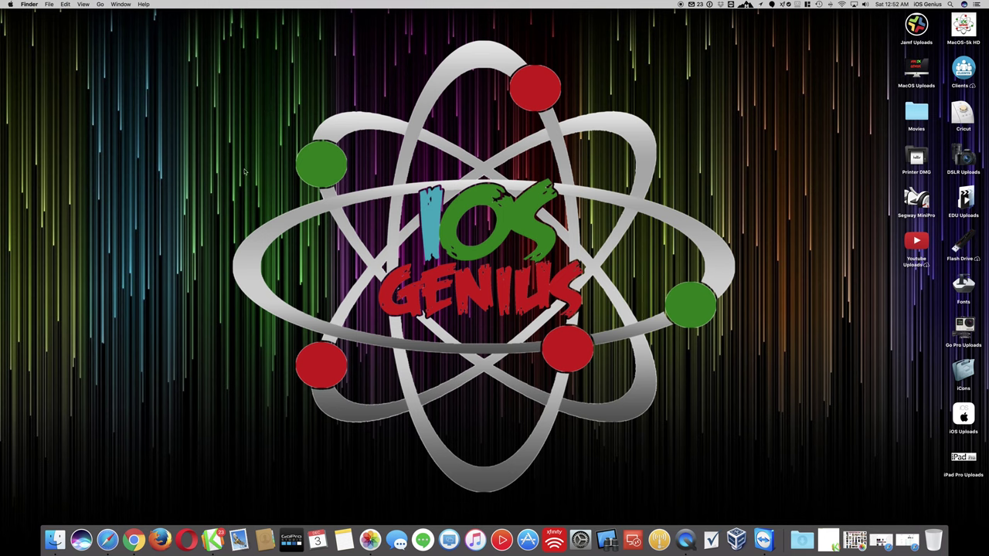
Step: Launch Reflector 2 through a Spotlight search for 'refl'
{"action": "key", "text": "super+space"}
{"action": "type", "text": "refl"}
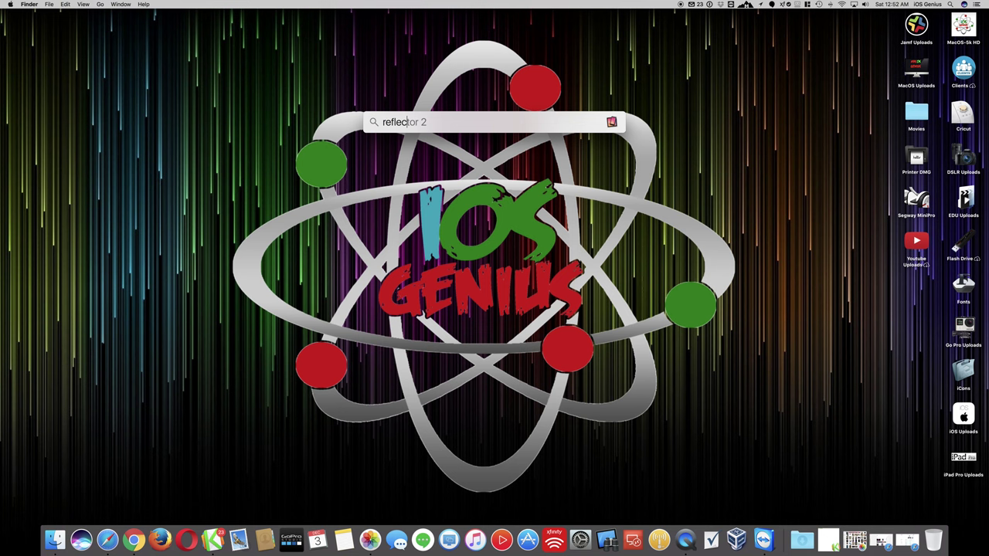
{"action": "key", "text": "Return"}
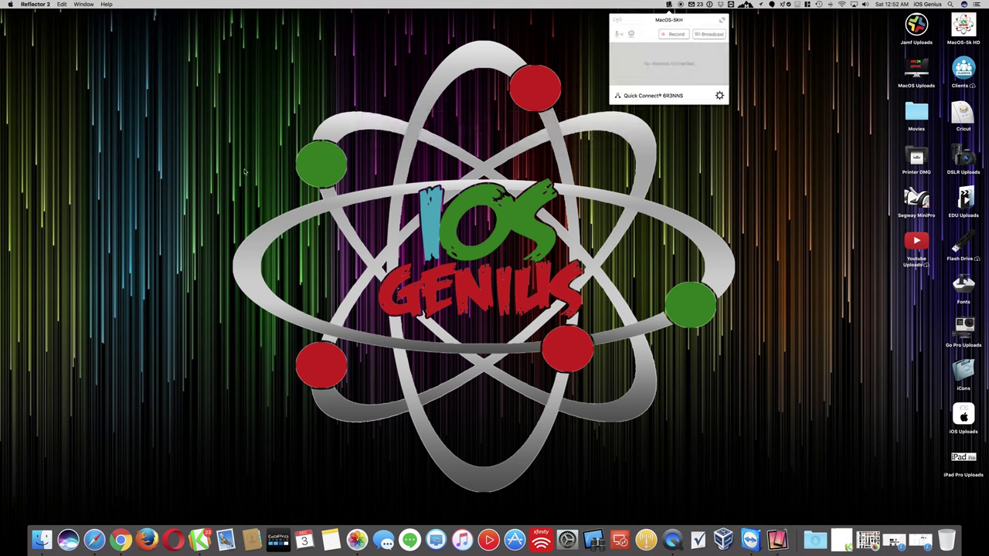
Step: Dismiss Reflector 2's status panel and bring the Safari window back to the front
{"action": "left_click", "coordinate": [337, 191]}
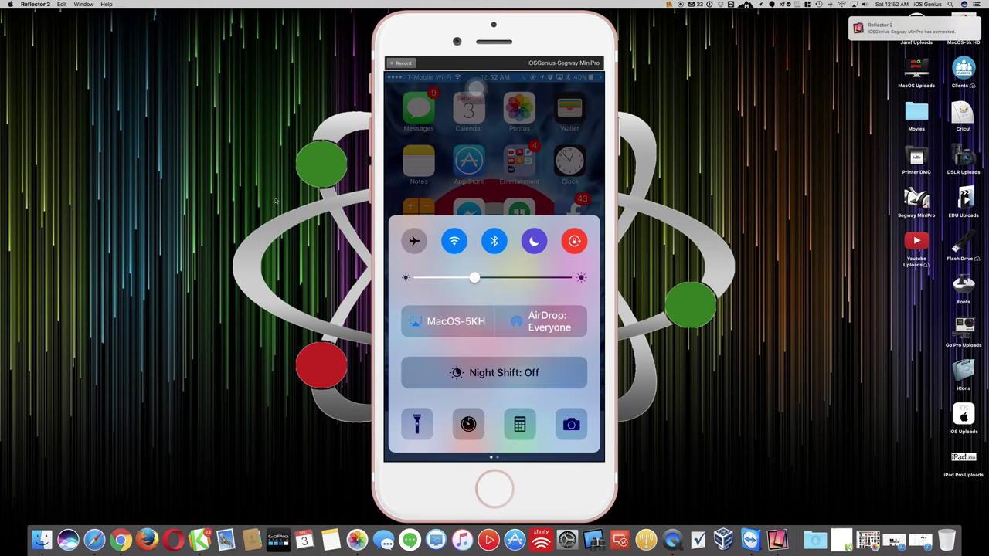
{"action": "left_click", "coordinate": [94, 539]}
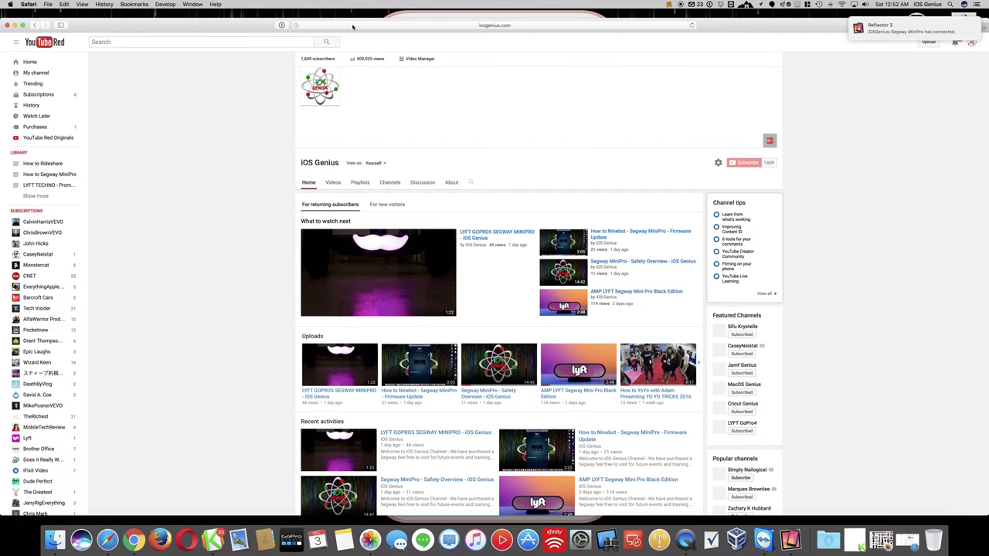
Step: Go to facebook.com and open the Segway MiniPro - Chicago Area group from a 'segway' search
{"action": "left_click", "coordinate": [352, 26]}
{"action": "type", "text": "facebook.com"}
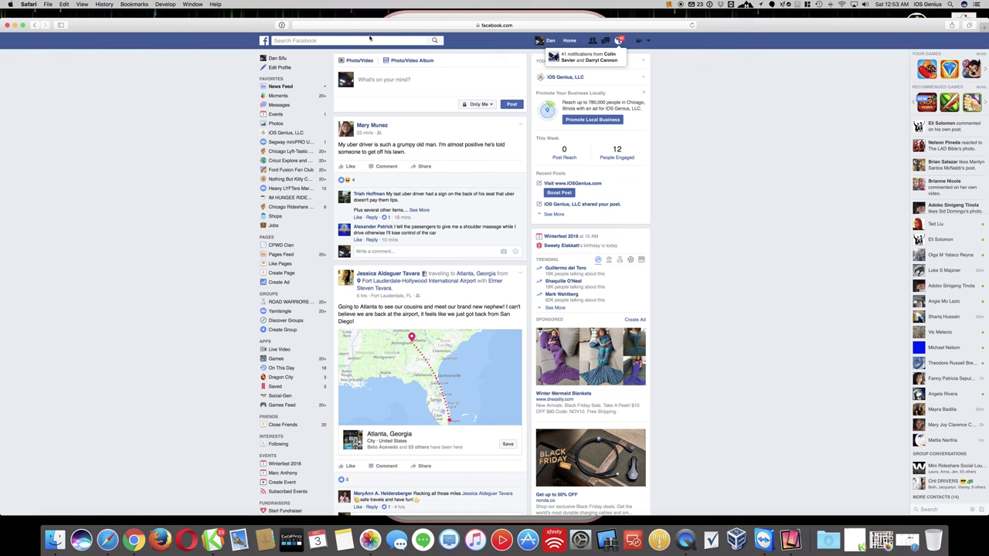
{"action": "left_click", "coordinate": [392, 41]}
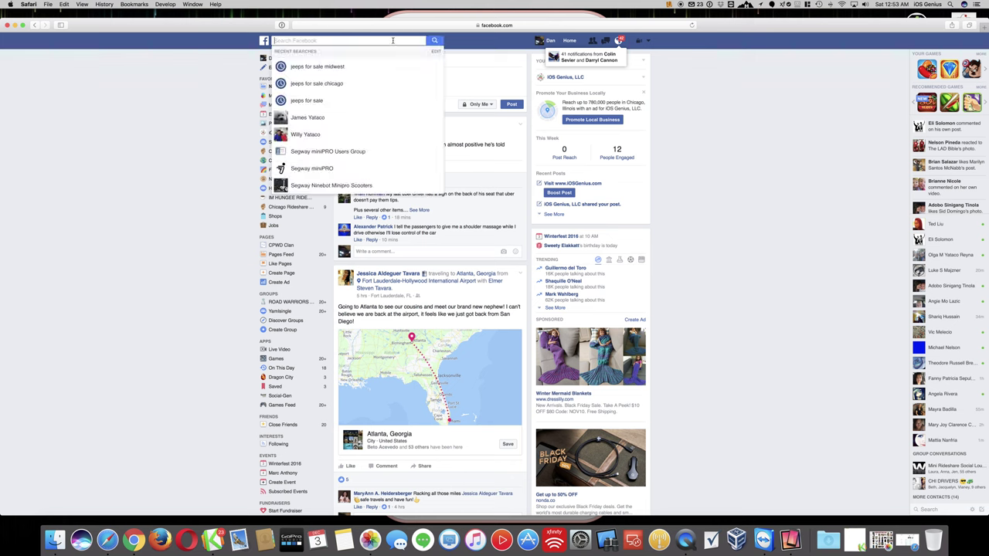
{"action": "type", "text": "segway"}
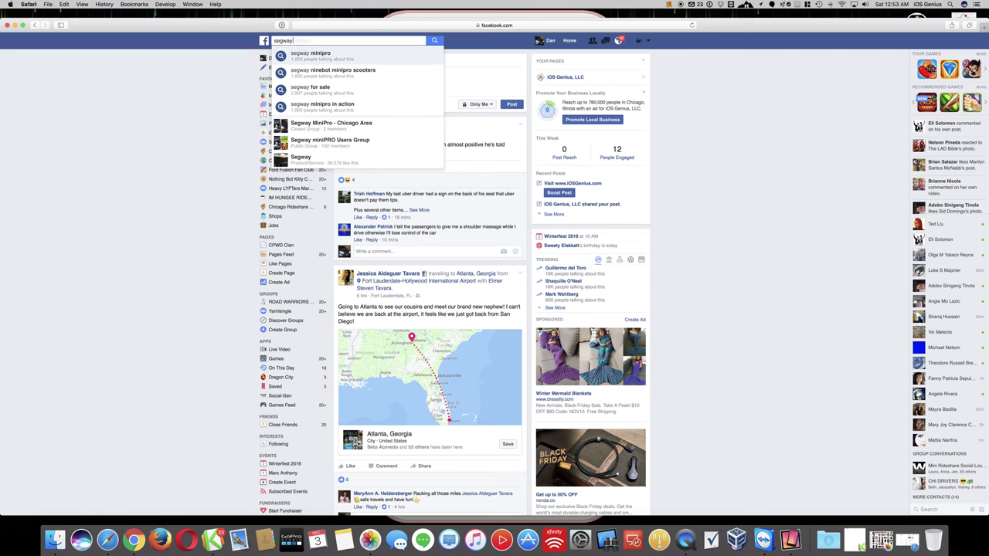
{"action": "key", "text": "Right"}
{"action": "key", "text": "Down"}
{"action": "key", "text": "Down"}
{"action": "key", "text": "Down"}
{"action": "key", "text": "Down"}
{"action": "key", "text": "Down"}
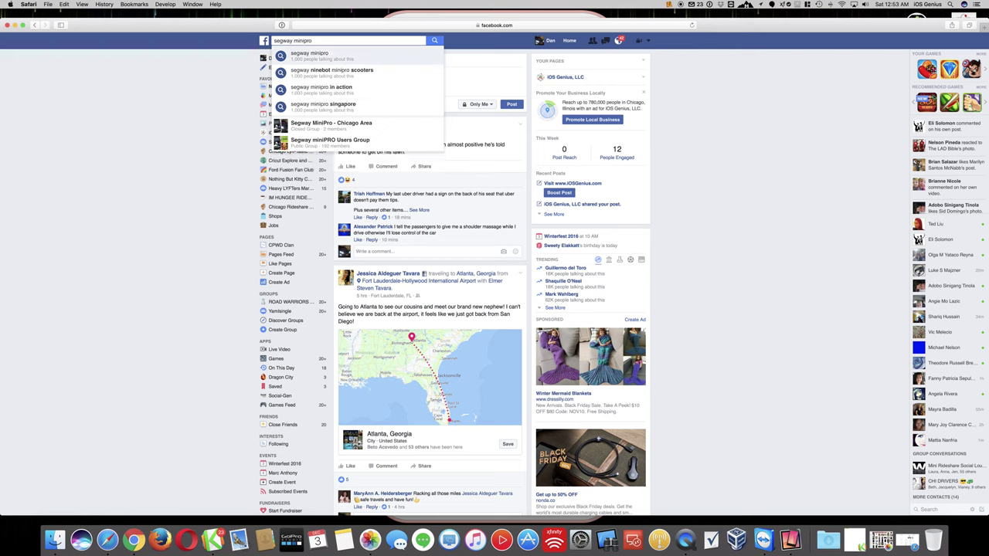
{"action": "key", "text": "Up"}
{"action": "key", "text": "Down"}
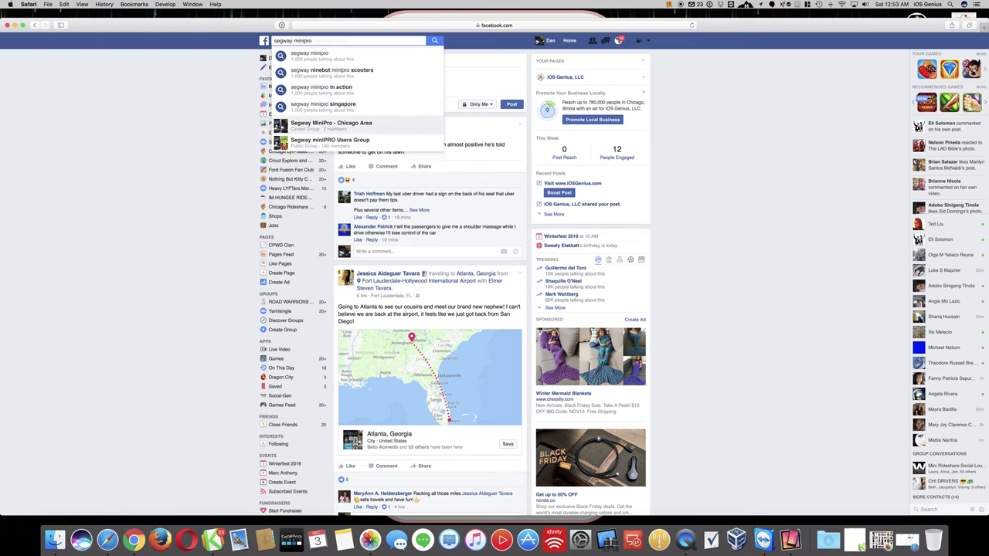
{"action": "key", "text": "Return"}
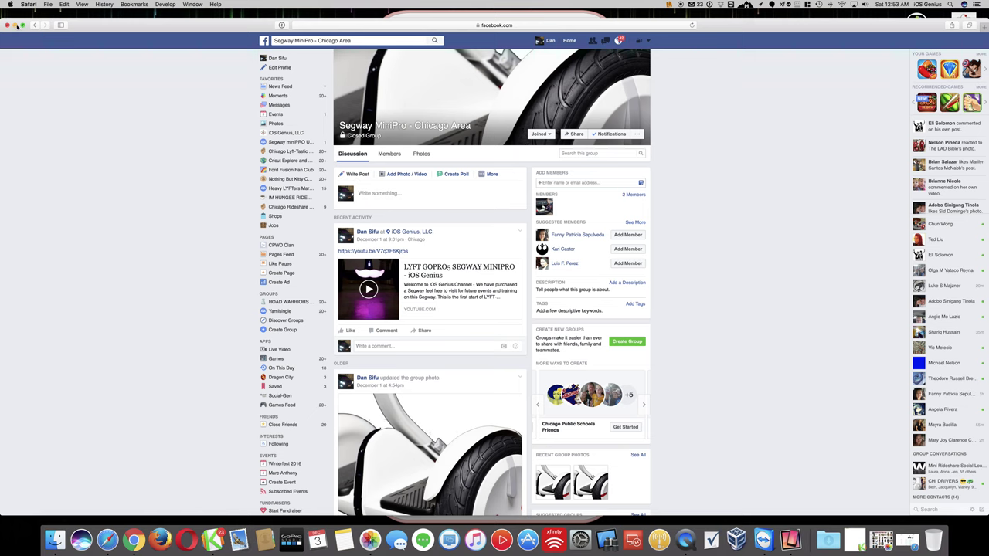
Step: Minimize Safari to reveal the mirrored iPhone's Ninebot dashboard
{"action": "left_click", "coordinate": [15, 26]}
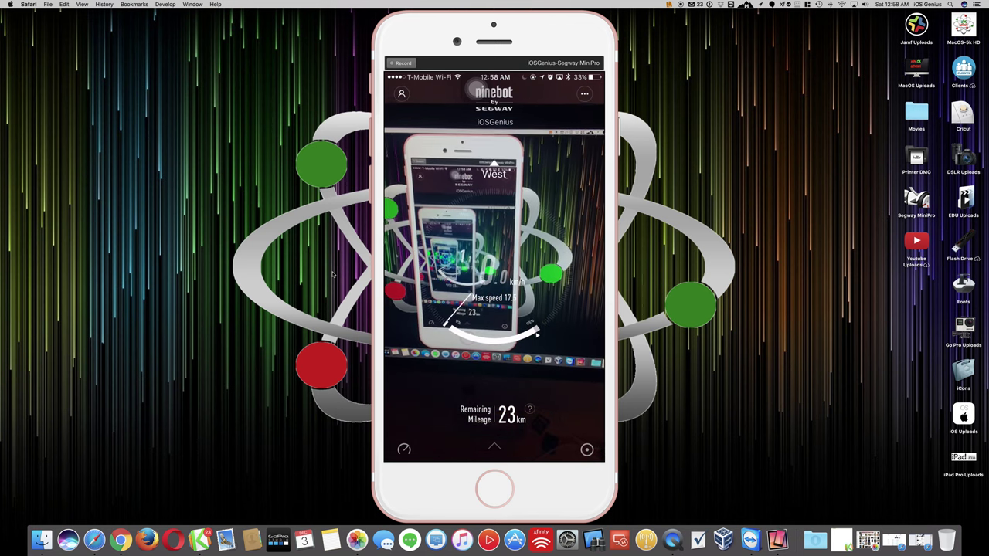
Step: Restore the minimized Safari window showing the Facebook group page
{"action": "left_click", "coordinate": [94, 539]}
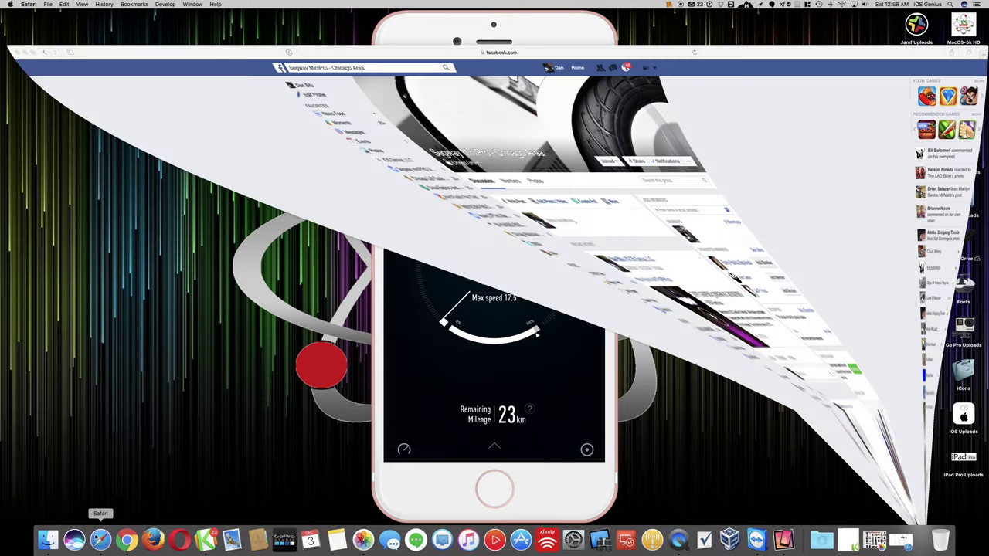
Step: Load twitter.com from Safari's address bar
{"action": "left_click", "coordinate": [319, 25]}
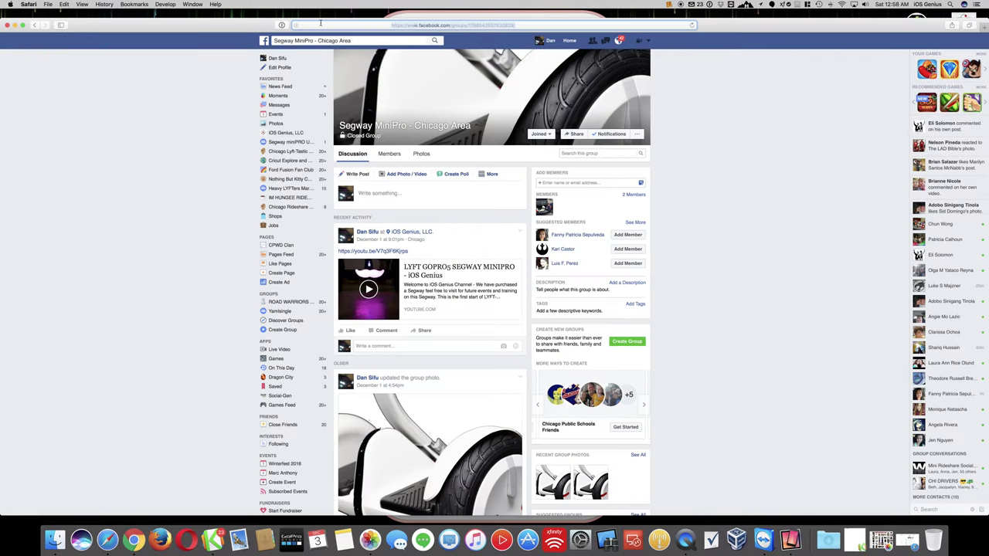
{"action": "type", "text": "tw"}
{"action": "key", "text": "BackSpace"}
{"action": "type", "text": "il"}
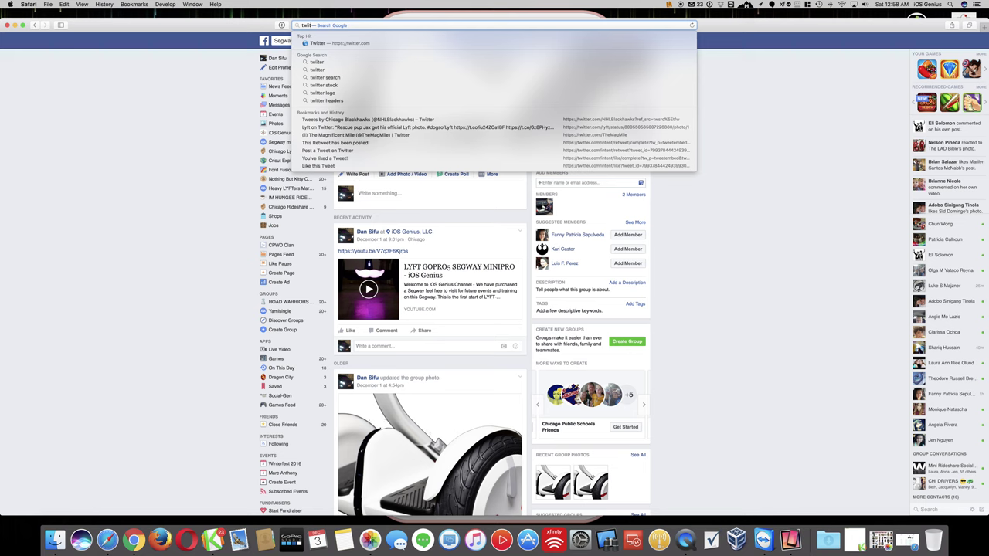
{"action": "type", "text": "tter, Inc."}
{"action": "key", "text": "Return"}
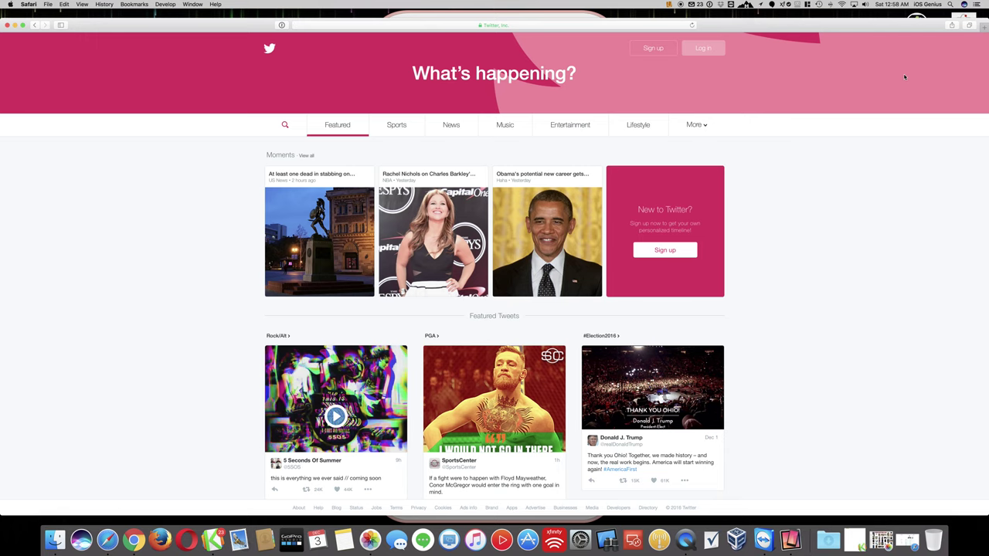
Step: Log in to Twitter using the autofilled saved credentials
{"action": "left_click", "coordinate": [703, 51]}
{"action": "left_click", "coordinate": [516, 297]}
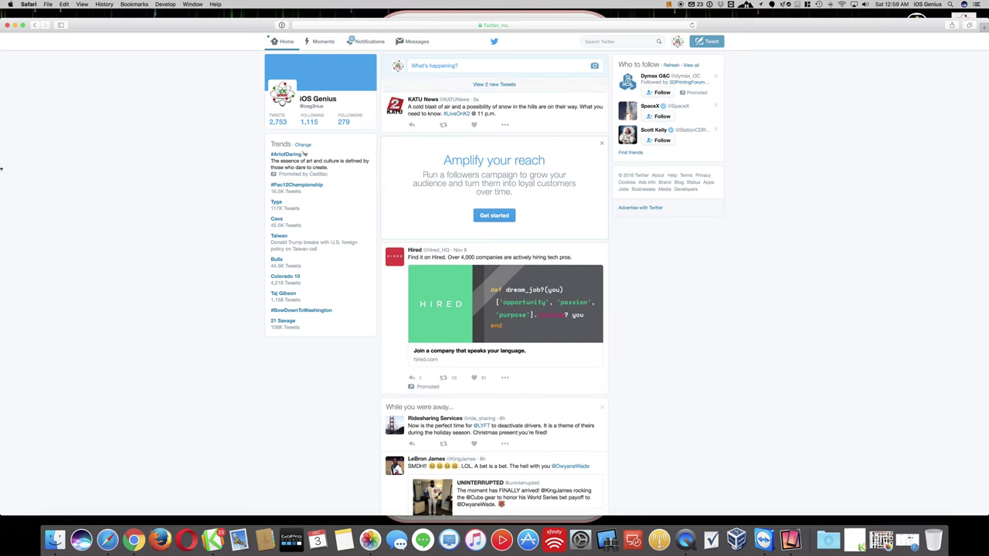
Step: Minimize Safari so the mirrored Ninebot dashboard is back in view
{"action": "left_click", "coordinate": [16, 26]}
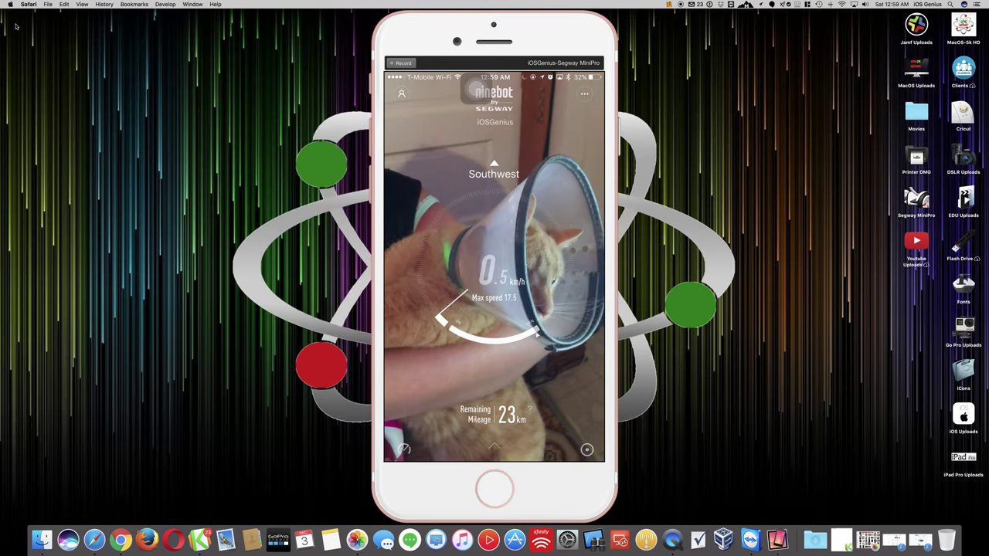